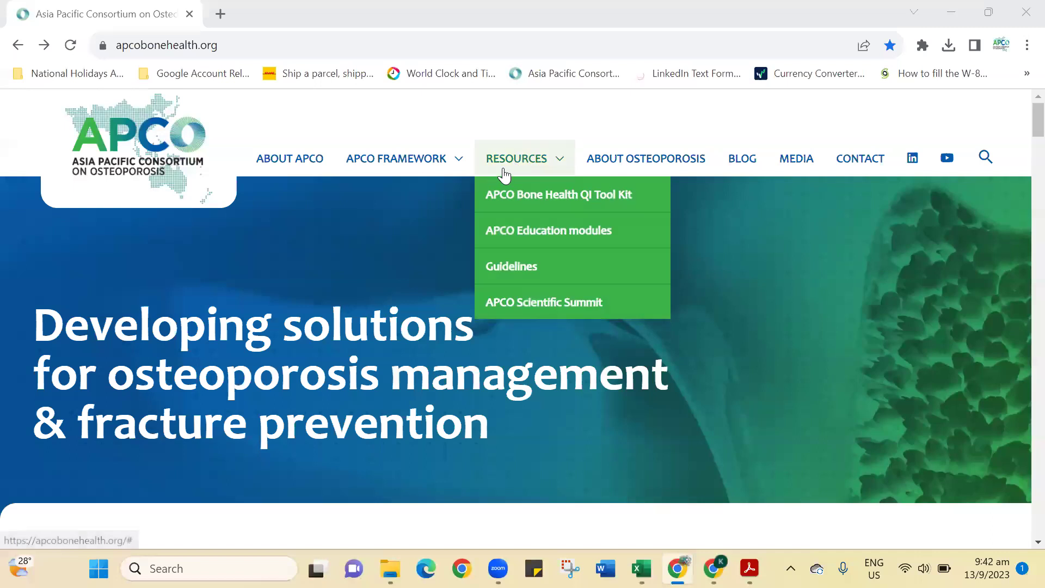
Open the APCO Bone Health QI Tool Kit page from the site's resources and look through its access request form
click(524, 206)
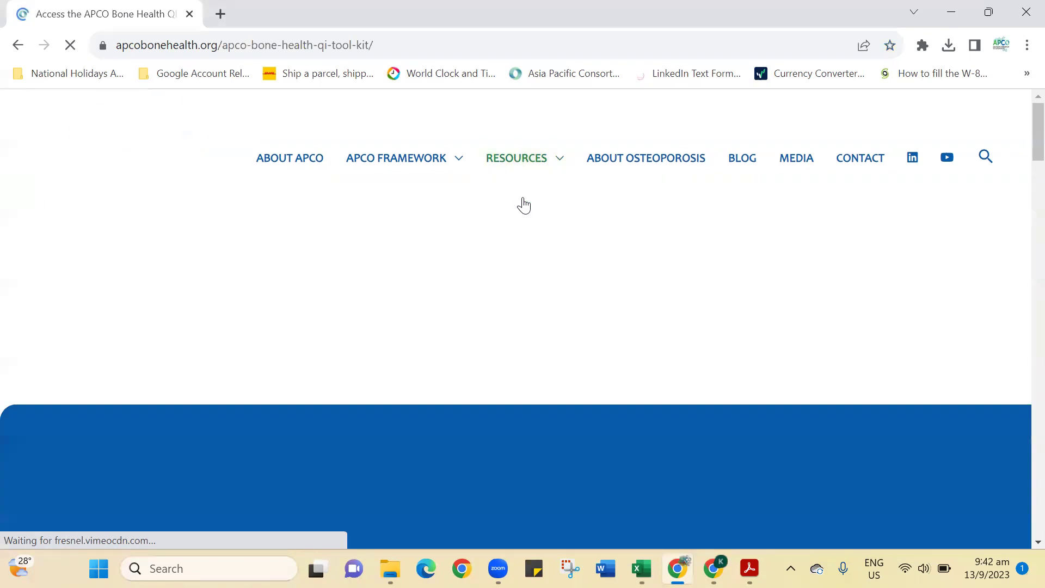
scroll(375, 346, down, 15)
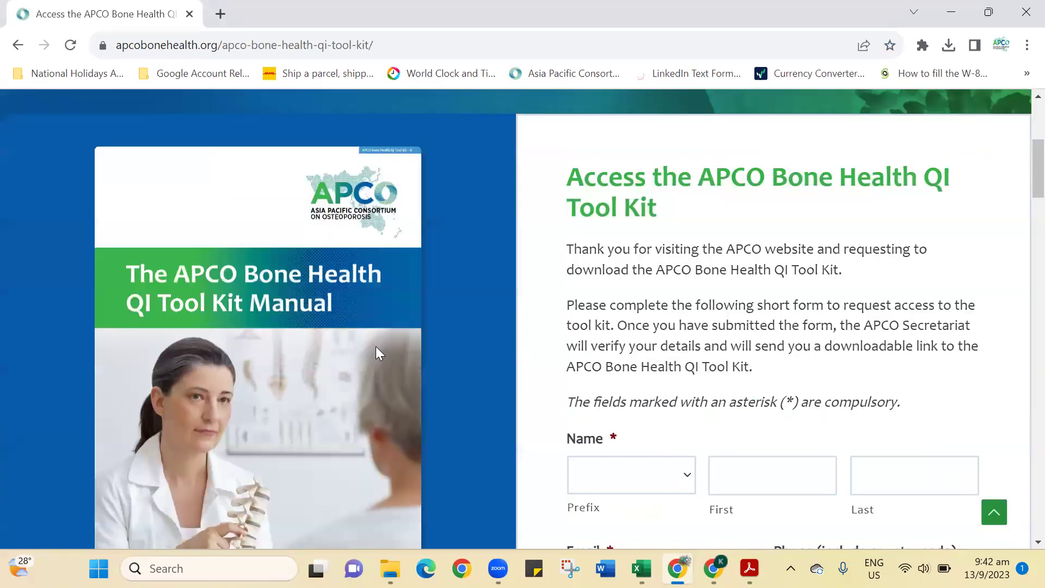
scroll(377, 347, down, 6)
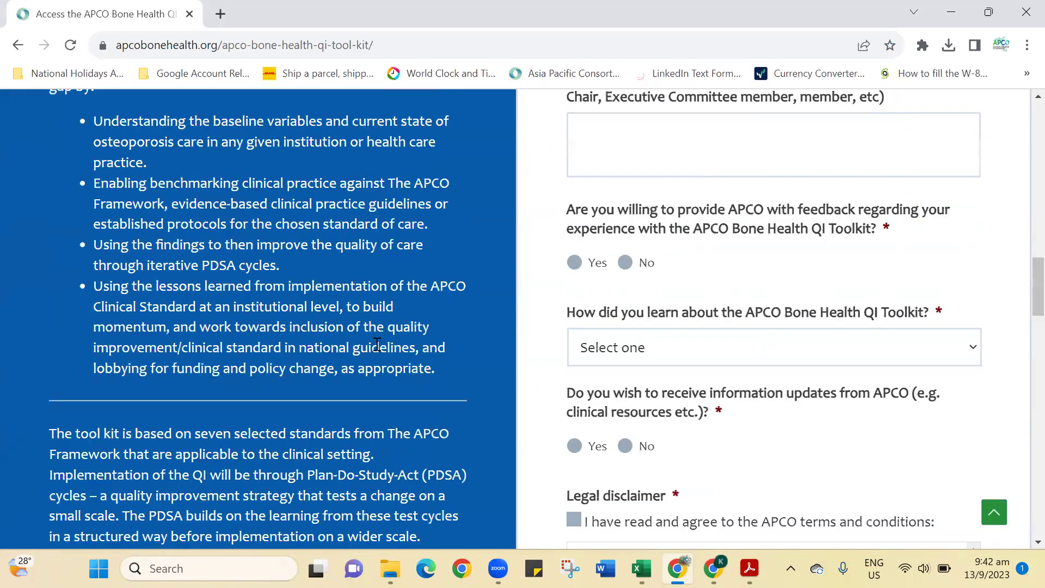
scroll(376, 345, up, 5)
scroll(380, 341, up, 10)
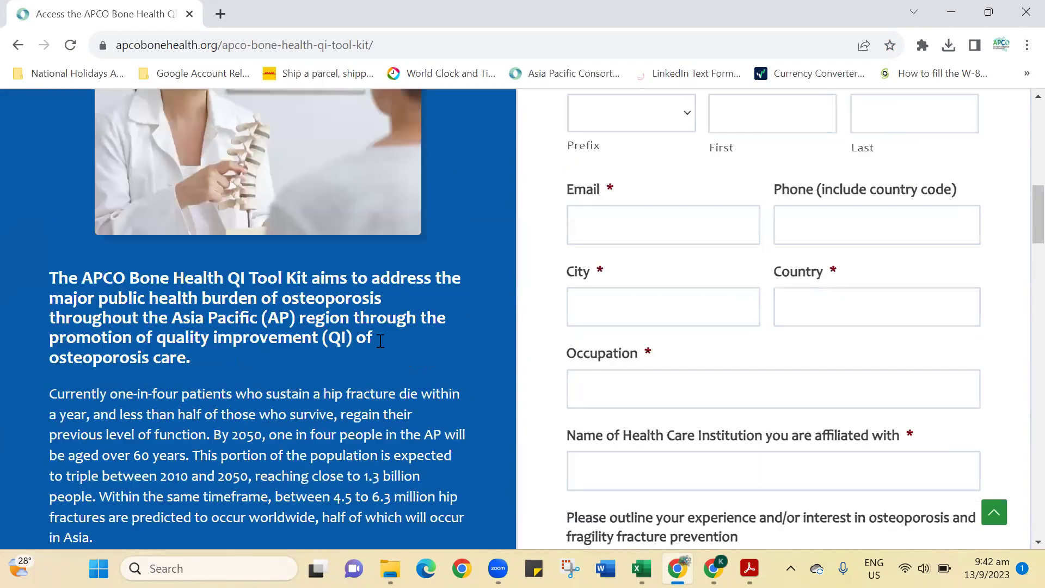
scroll(381, 336, up, 2)
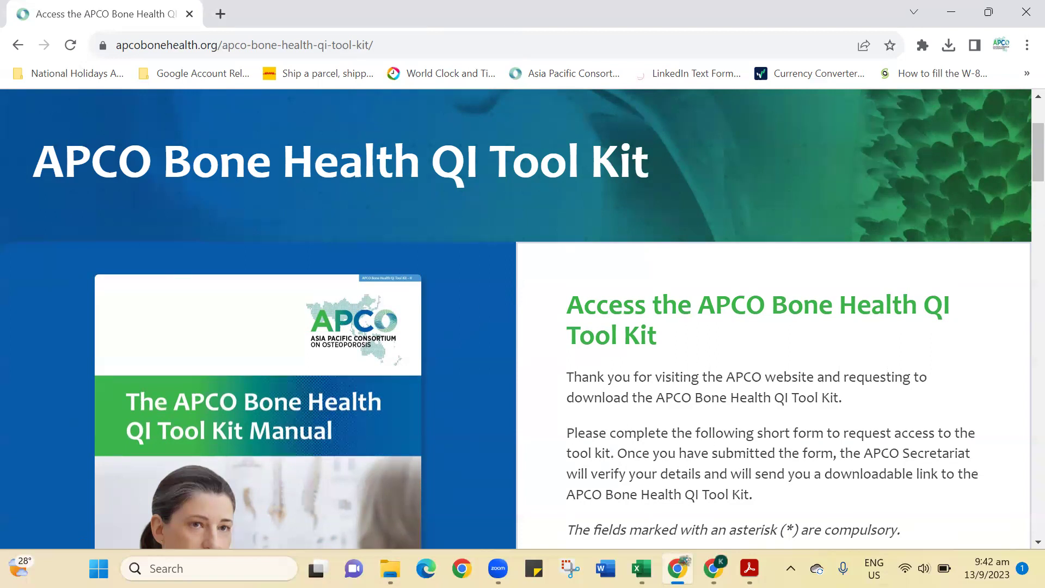
Open the tool kit's shared Drive folder from the link in the Gmail message and view the download option for APCO-Bone-Health-QI-Toolkit-Components.pdf
click(707, 569)
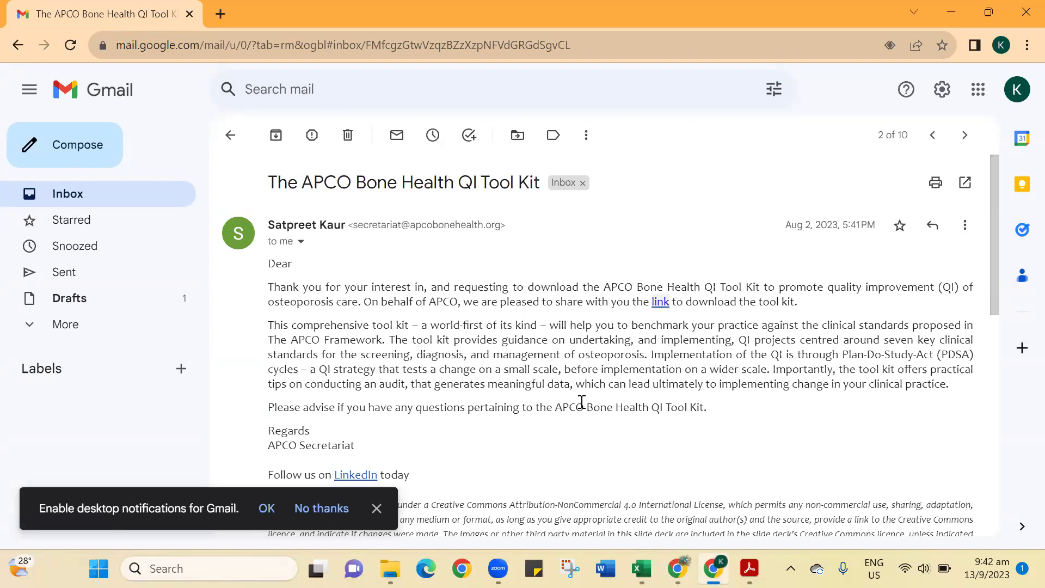
click(661, 302)
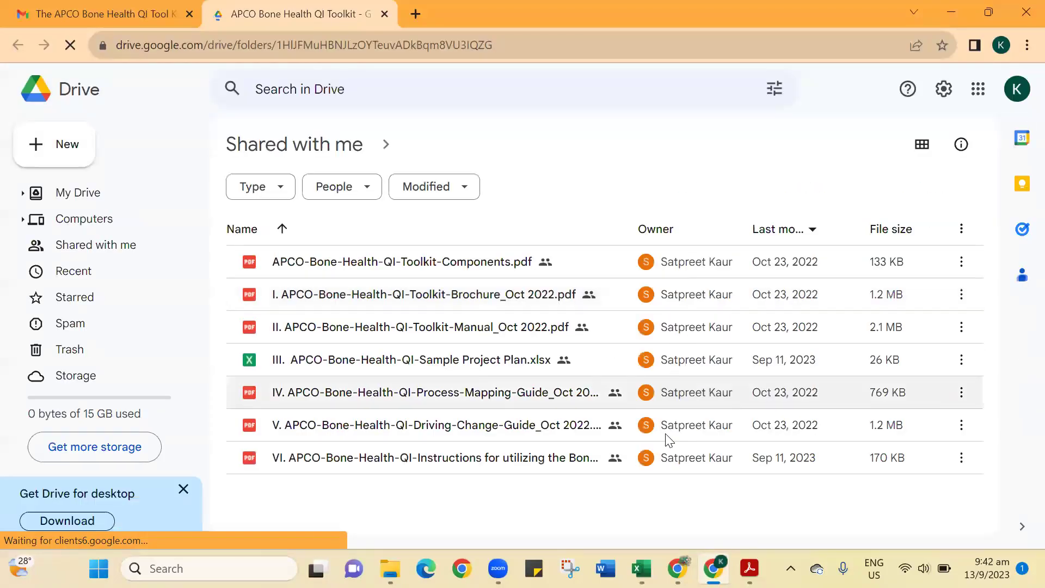
click(962, 265)
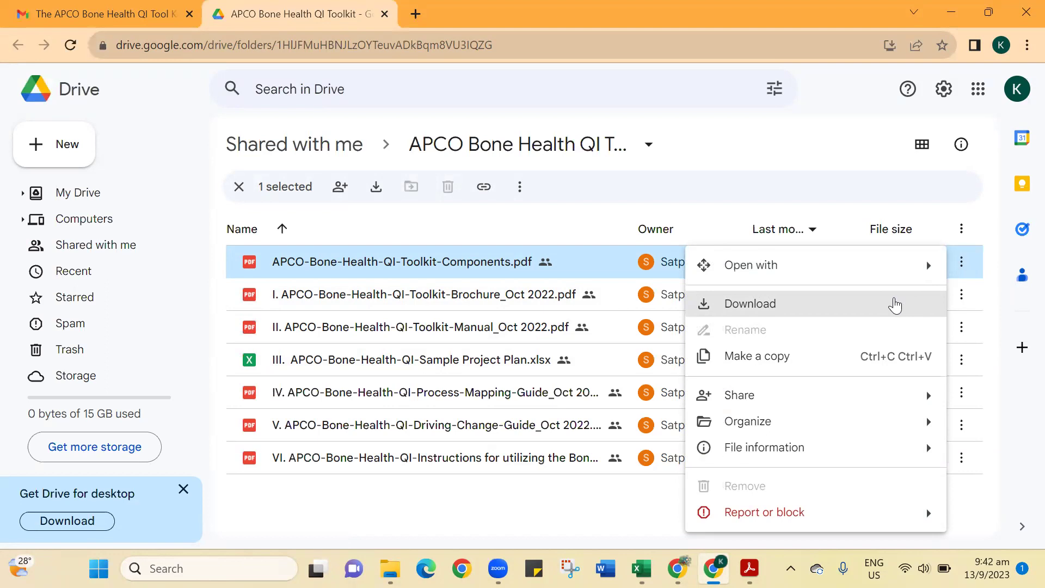
click(576, 499)
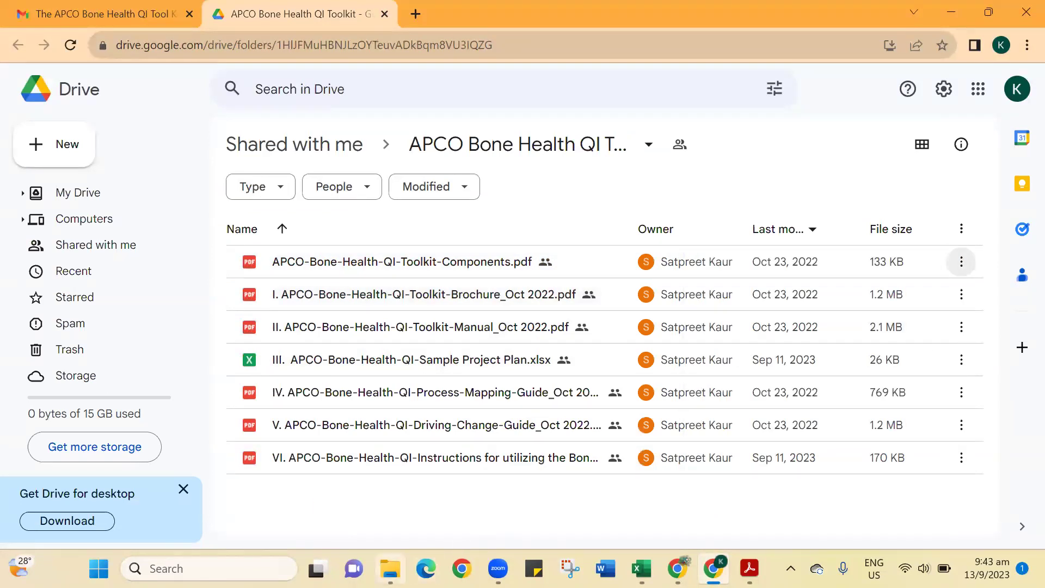
Open the PDF II. APCO-Bone-Health-QI-Toolkit-Manual_Oct 2022 from the Original folder and find its list of Audit Resource Kit links
mouse_move(390, 568)
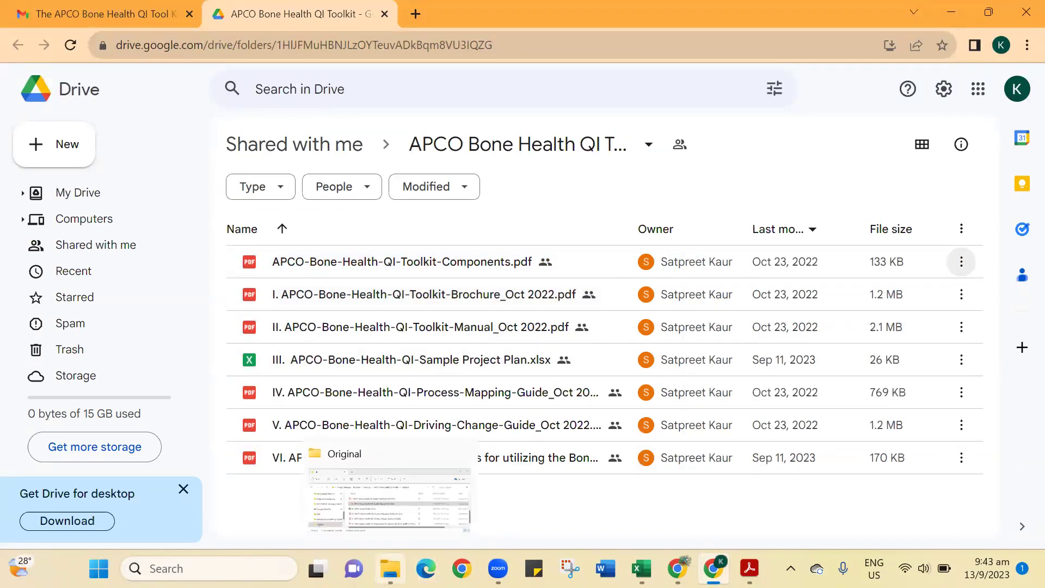
click(389, 498)
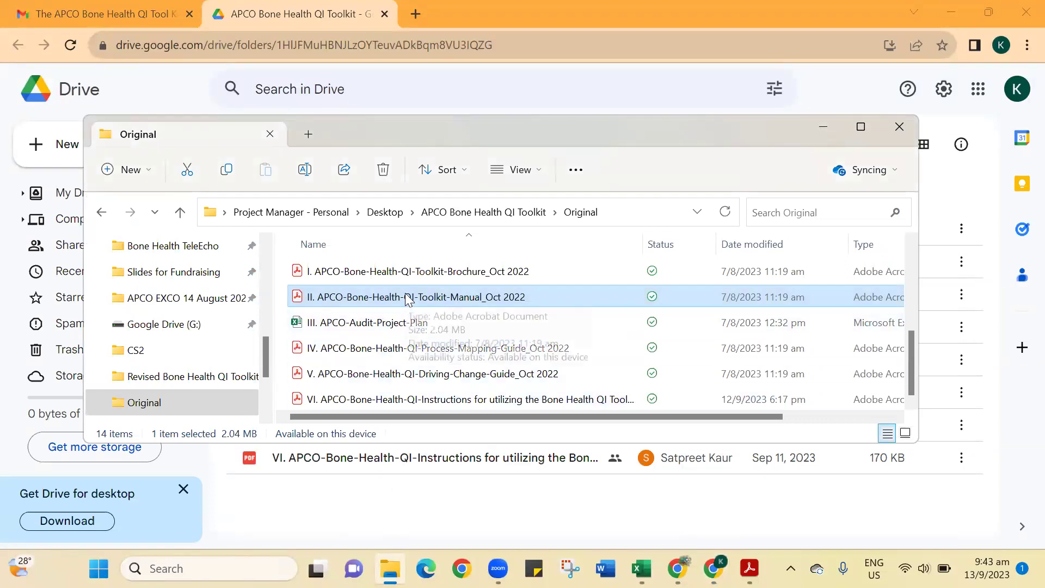
mouse_move(750, 569)
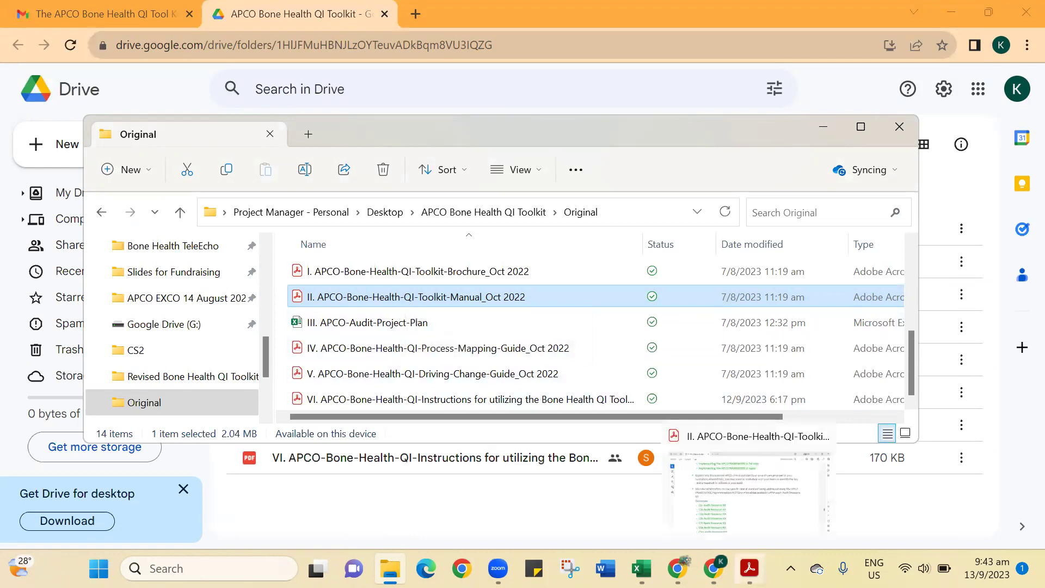
double_click(520, 300)
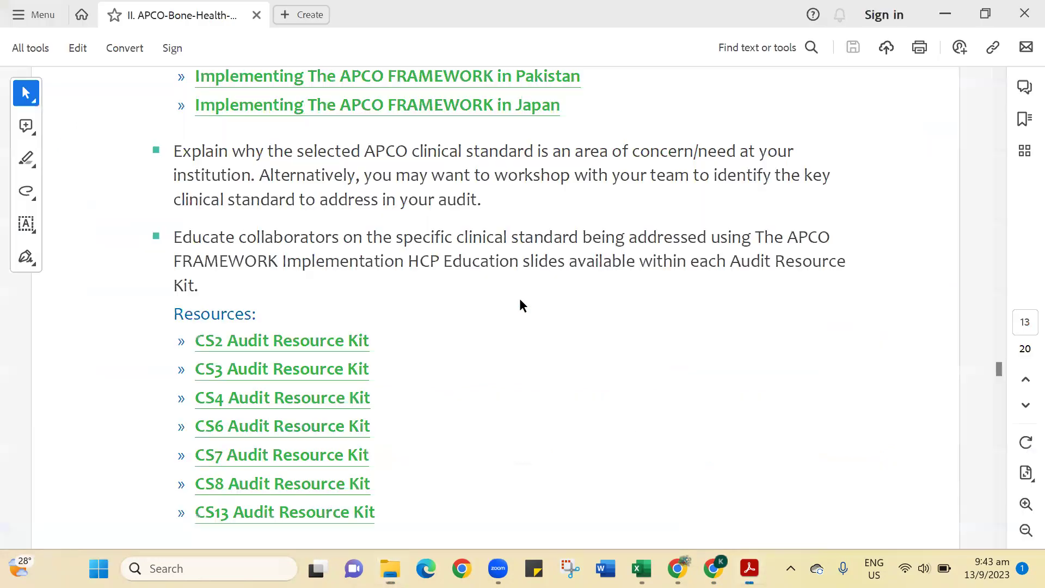
drag(998, 370, 998, 274)
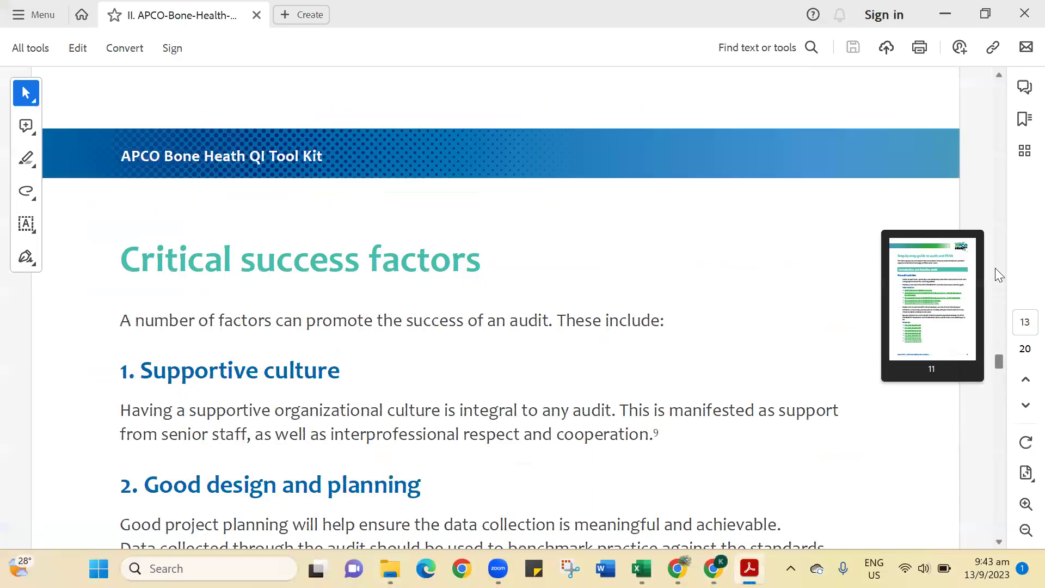
drag(994, 130, 1017, 386)
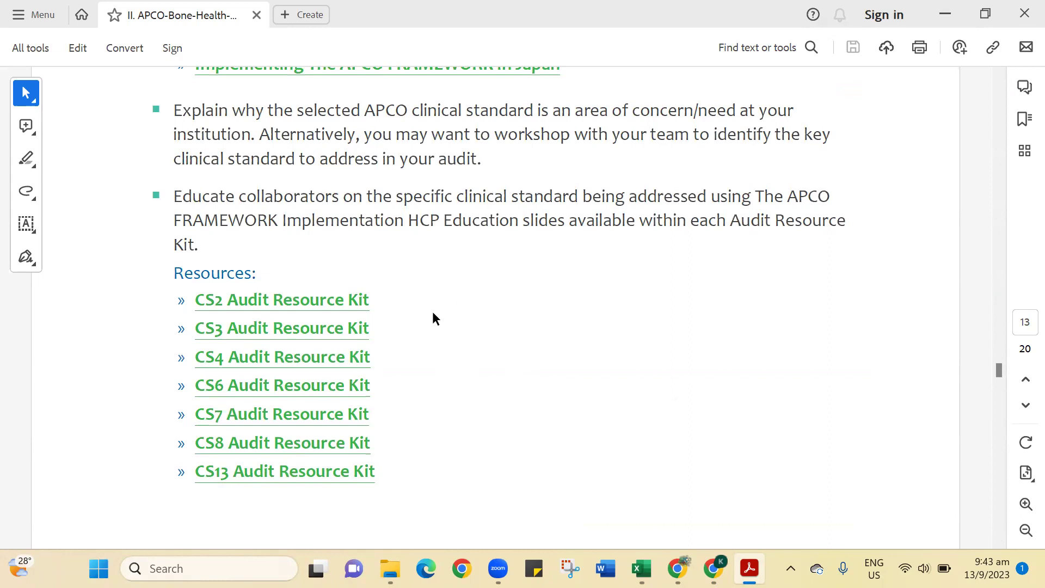
Open the CS2 Audit Resource Kit from the manual and look over its slides, audit questions and automated workbook, including the slides' download option
click(352, 308)
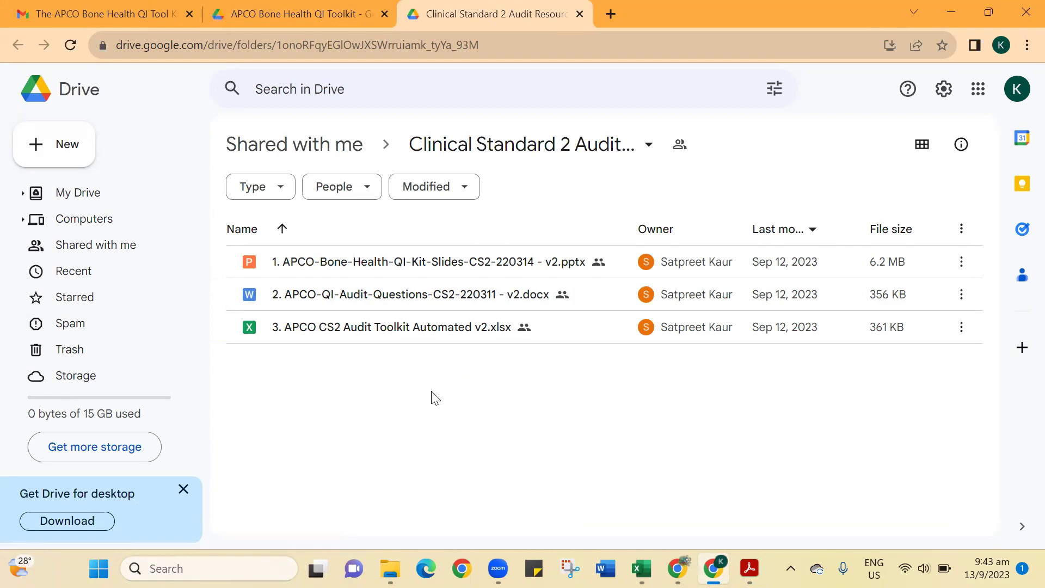
click(417, 270)
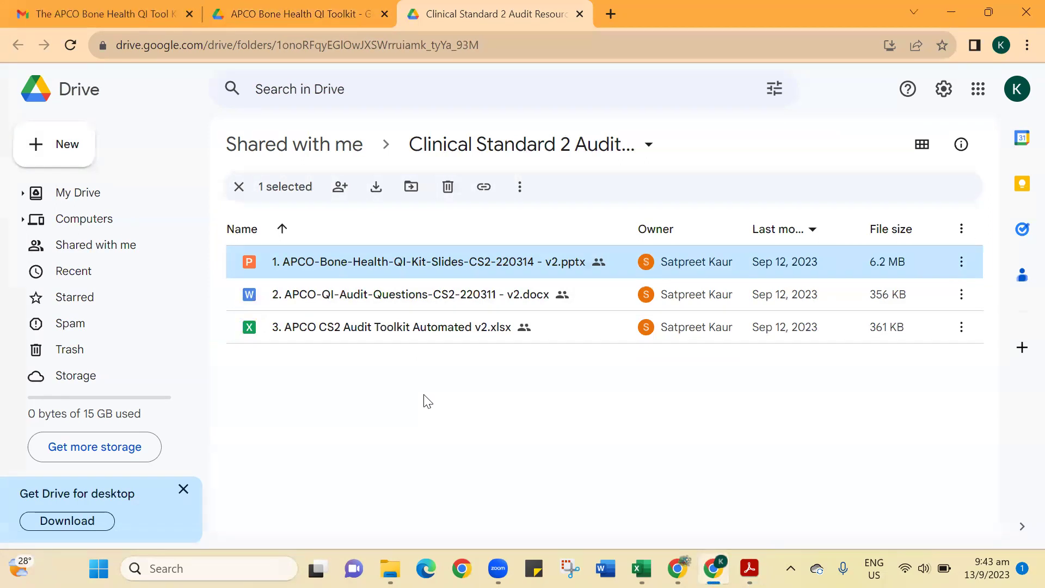
click(385, 293)
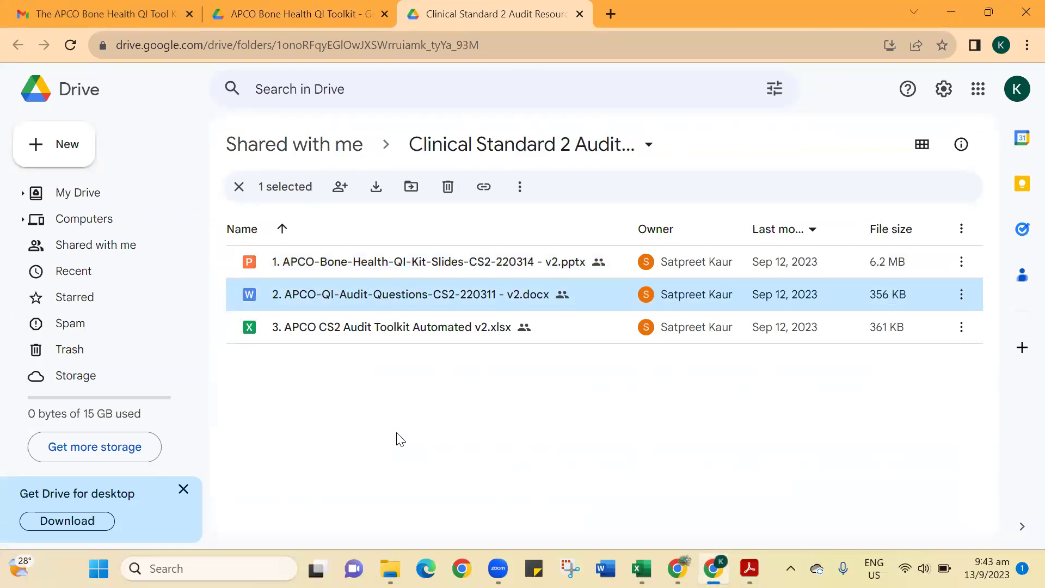
click(383, 326)
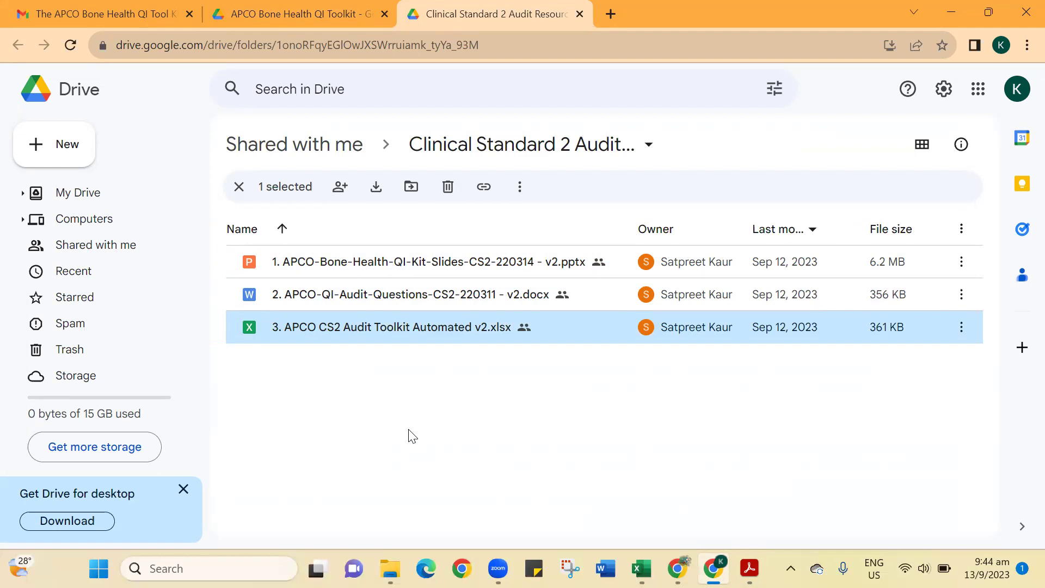
click(962, 262)
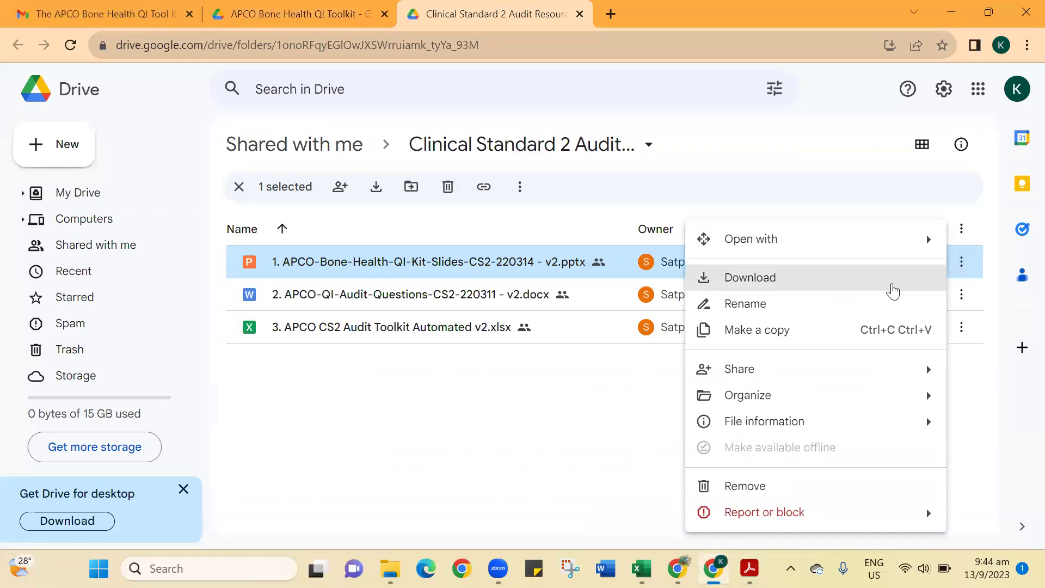
click(620, 432)
Switch to the APCO CS2 audit workbook in Excel and examine the sample entries and patient column headings on 1.Data Collection Sheet
click(641, 569)
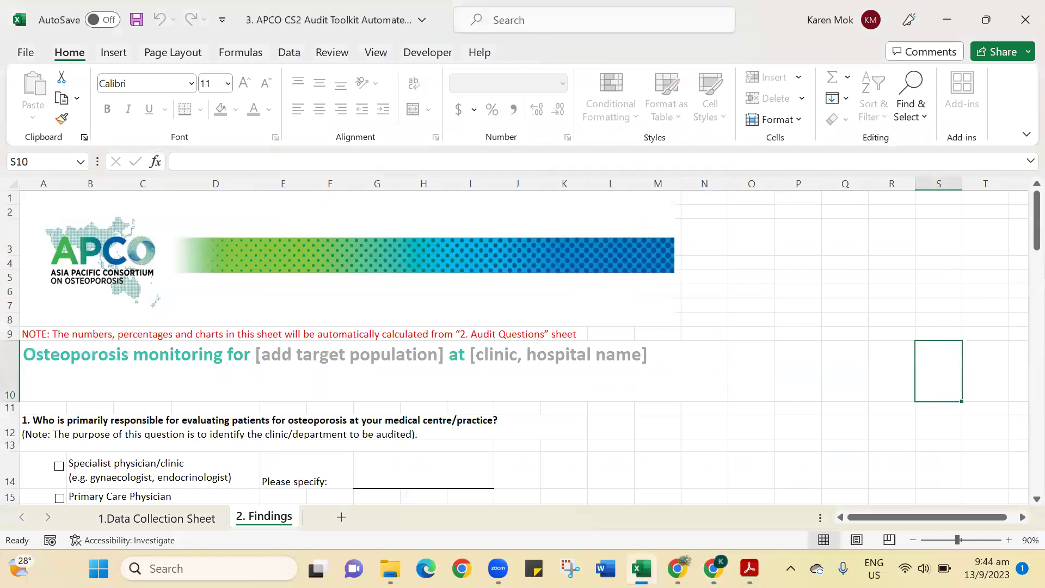
click(190, 521)
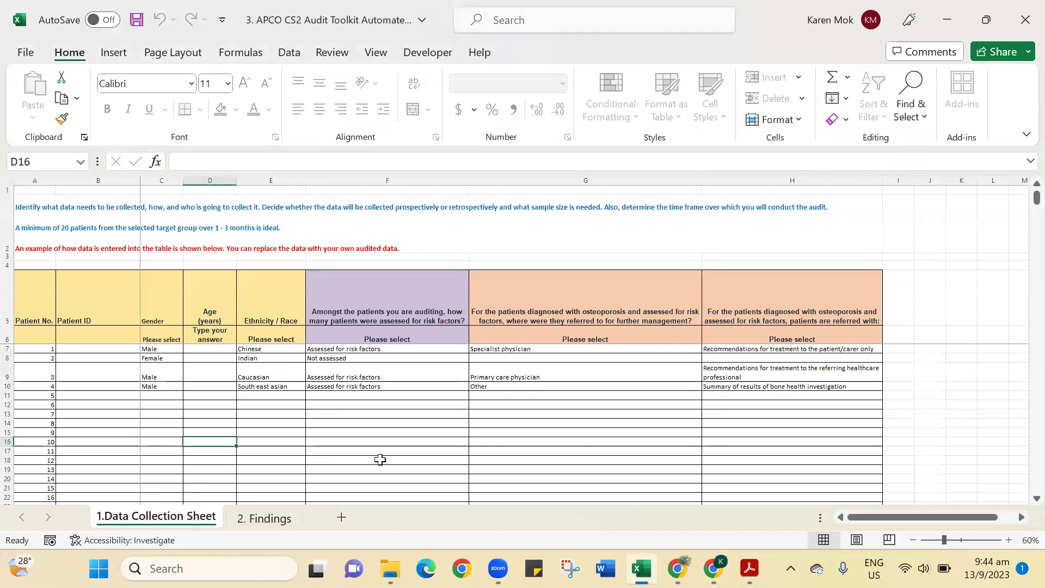
drag(161, 351, 736, 387)
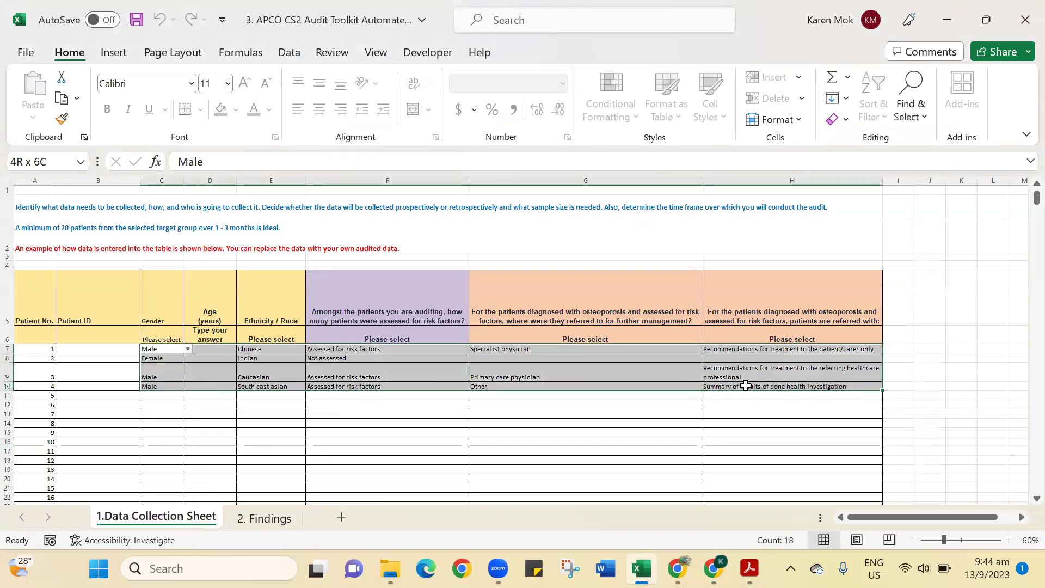
click(725, 415)
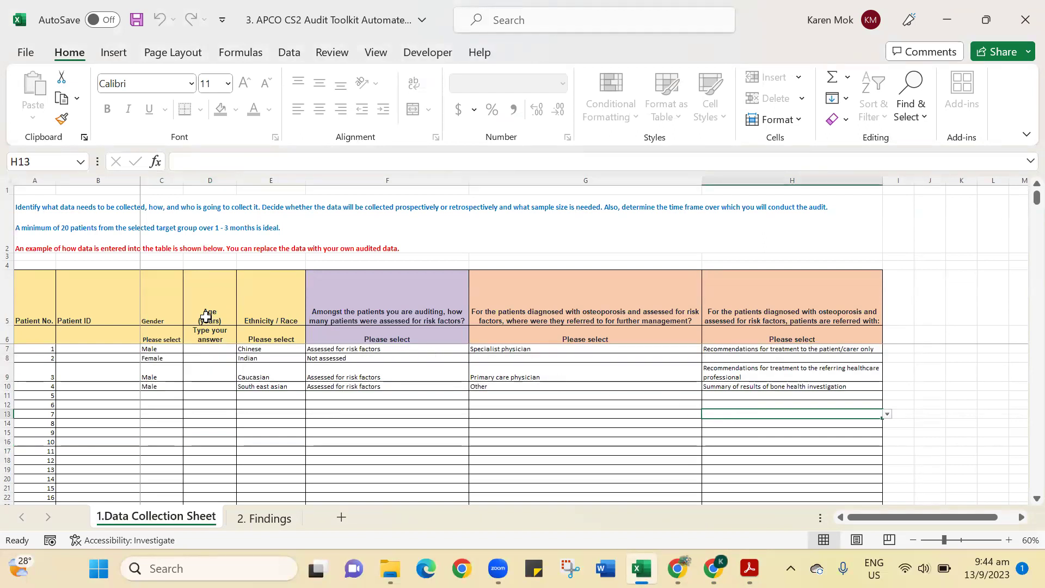
click(113, 309)
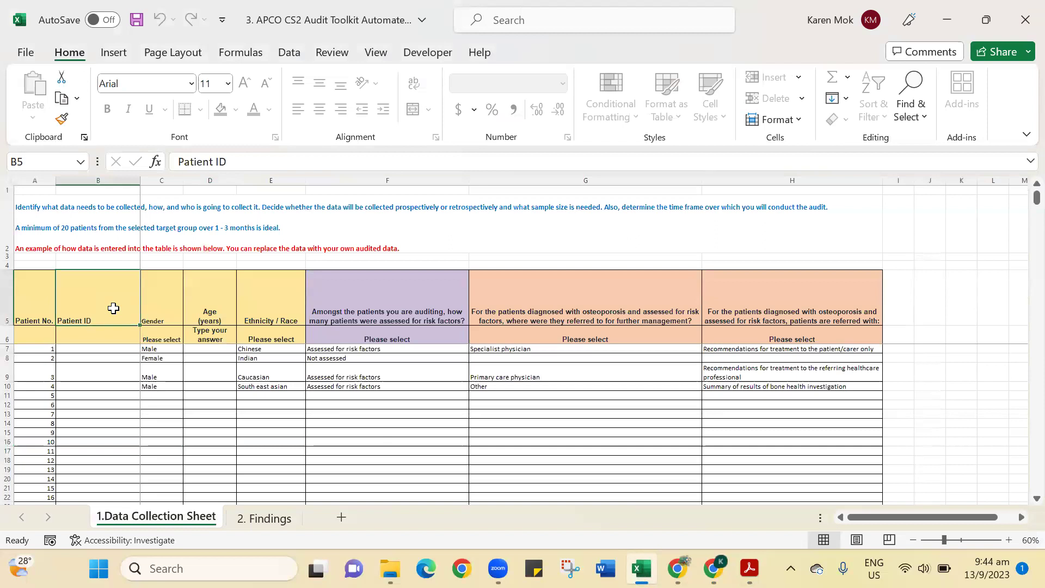
click(218, 306)
View the predefined answer choices for patient 5 in the risk factor assessment and referral columns without choosing any
click(433, 396)
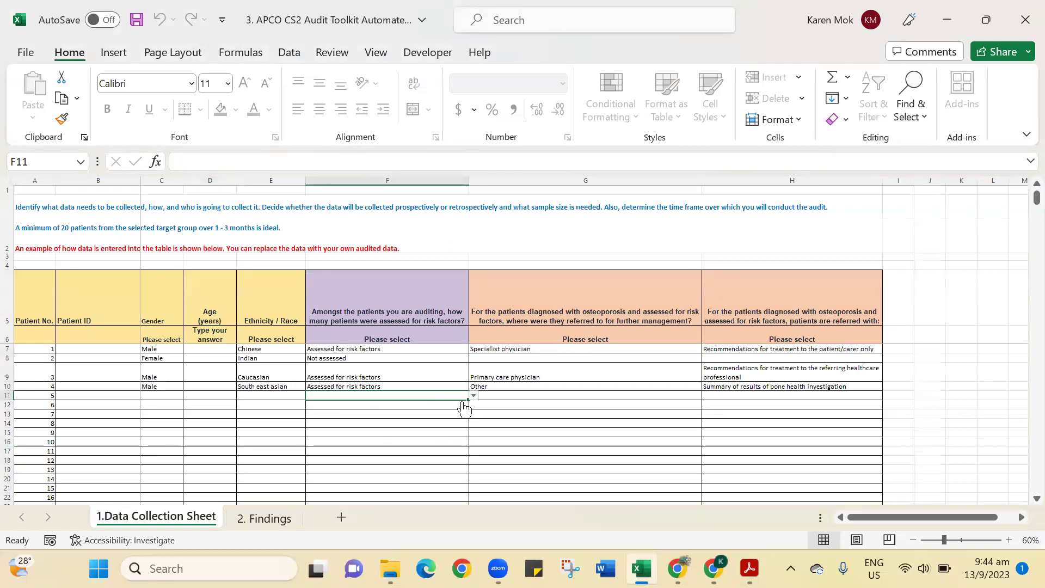
click(473, 396)
click(628, 409)
click(705, 396)
click(887, 396)
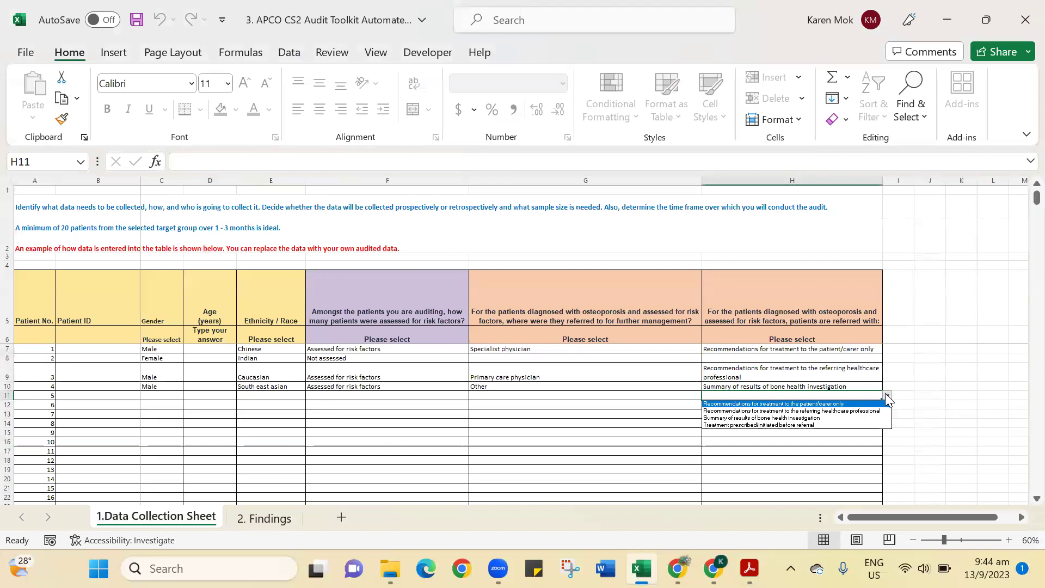
click(662, 436)
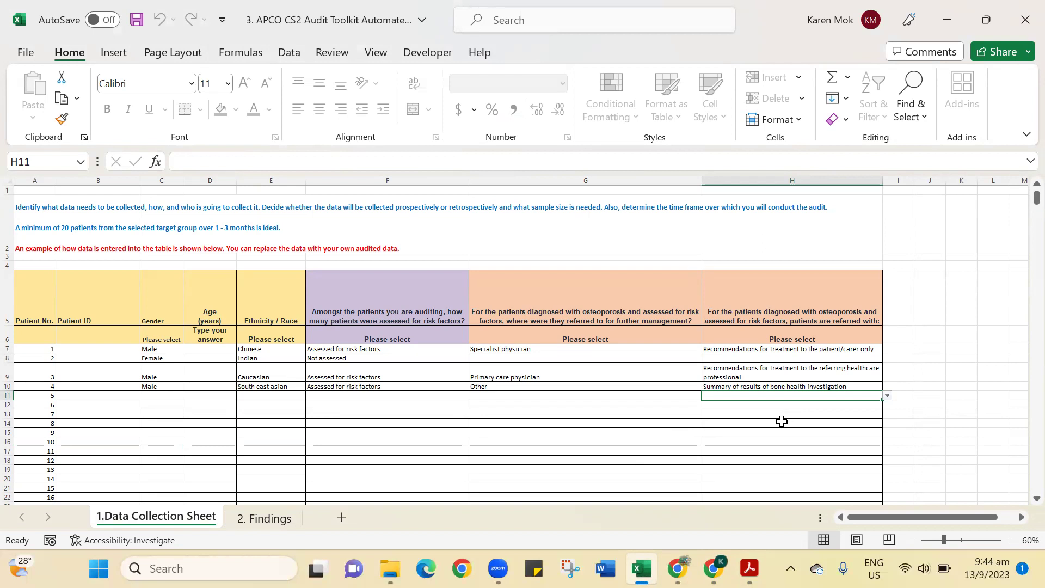
Open the 2. Findings sheet and review the automatically calculated numbers and percentages for audit questions 4 to 7
click(259, 521)
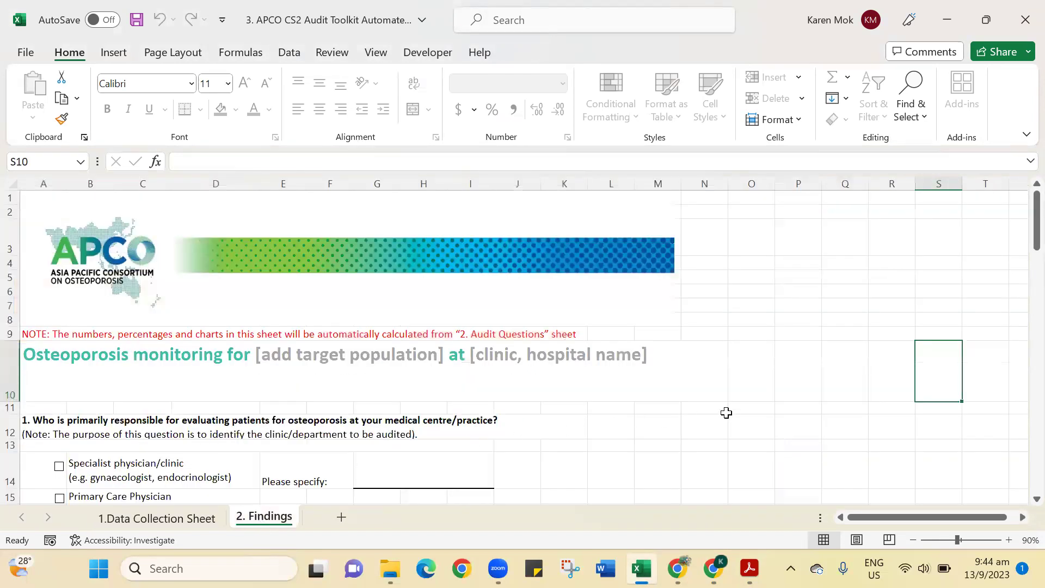
scroll(727, 413, down, 6)
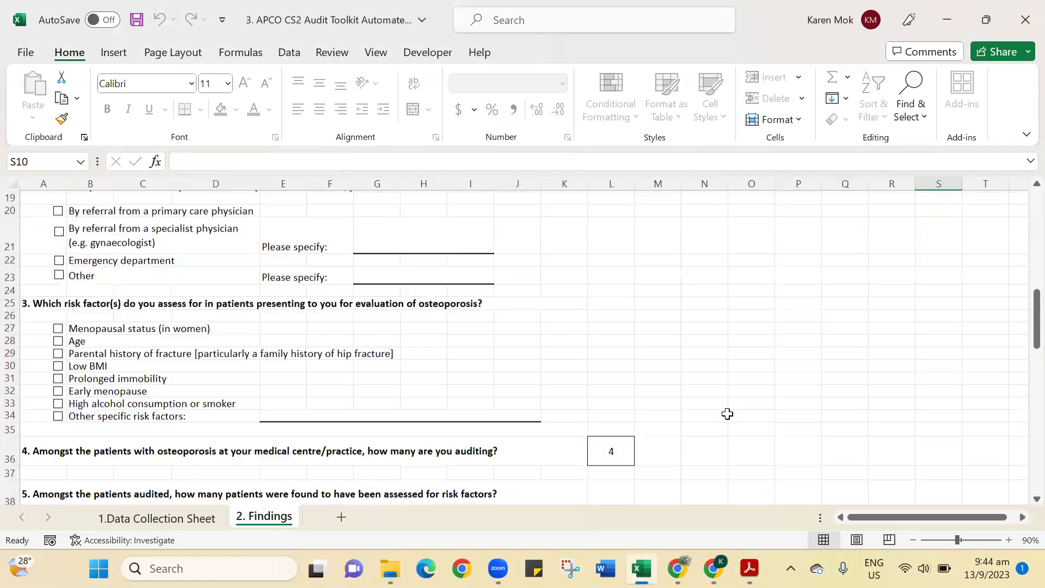
scroll(727, 414, down, 4)
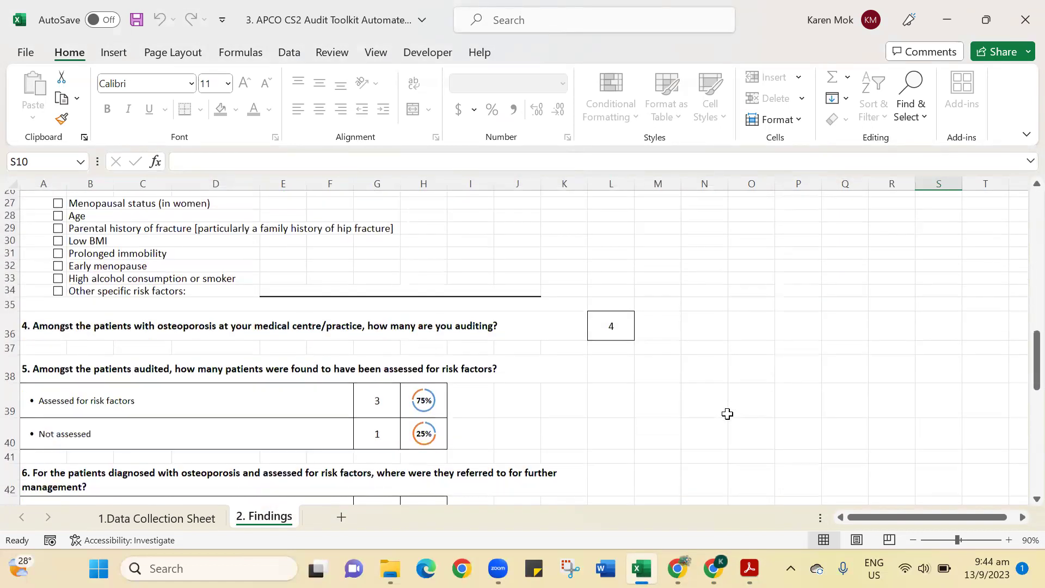
scroll(727, 414, down, 2)
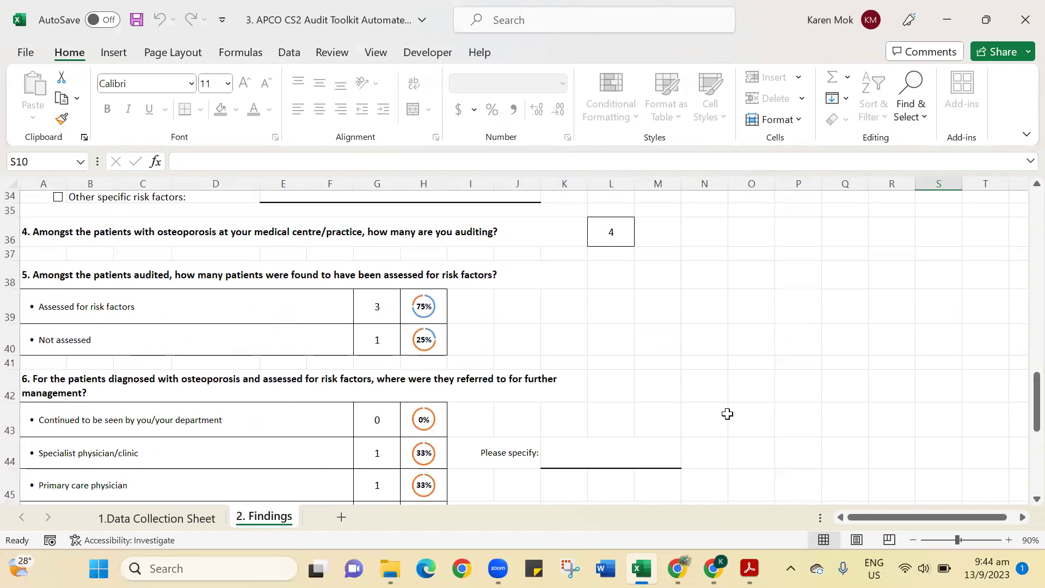
scroll(727, 414, down, 1)
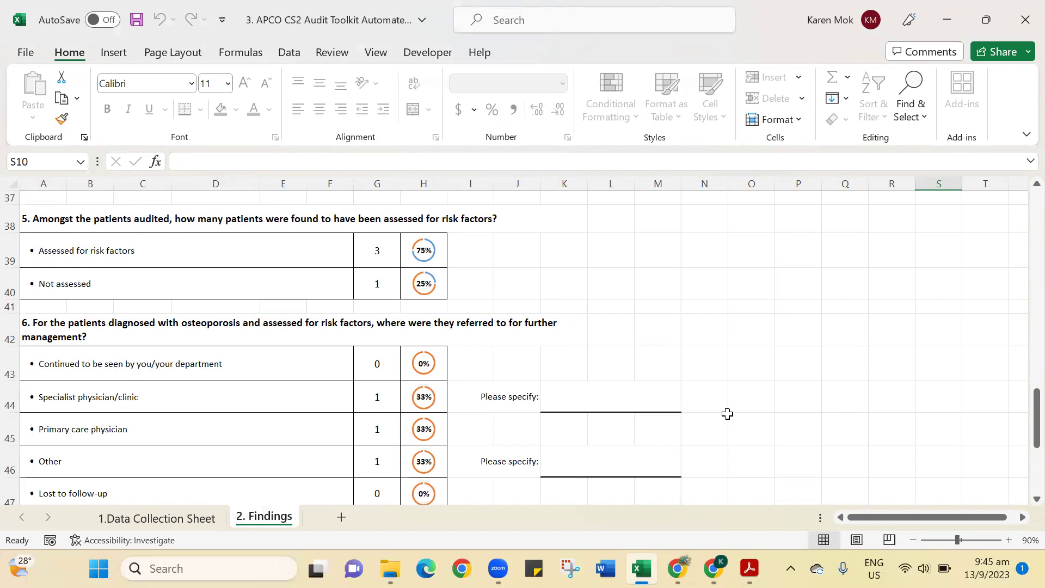
scroll(727, 414, down, 1)
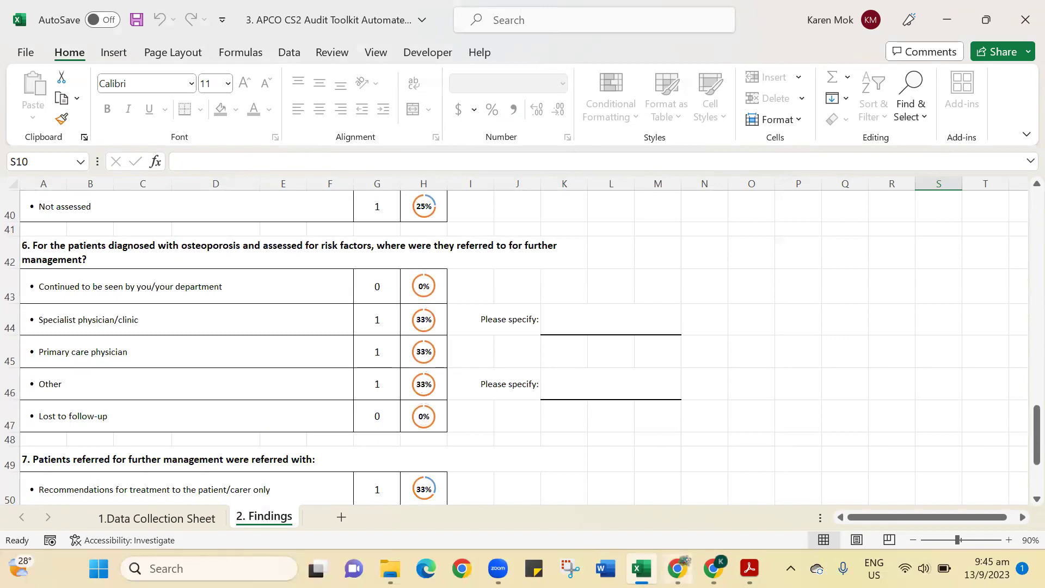
Switch back to the APCO Bone Health QI Tool Kit web page in Chrome
click(678, 569)
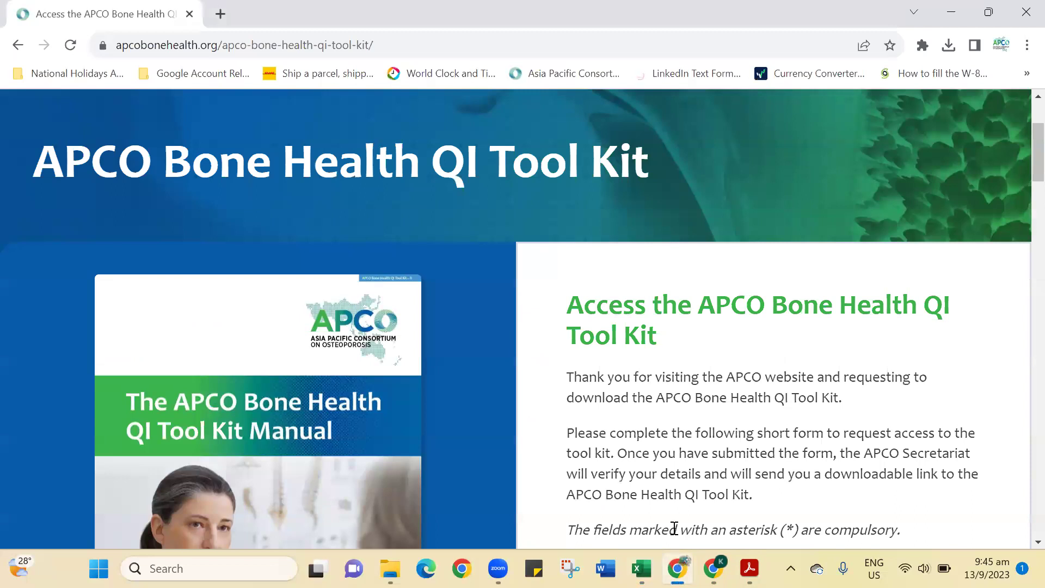